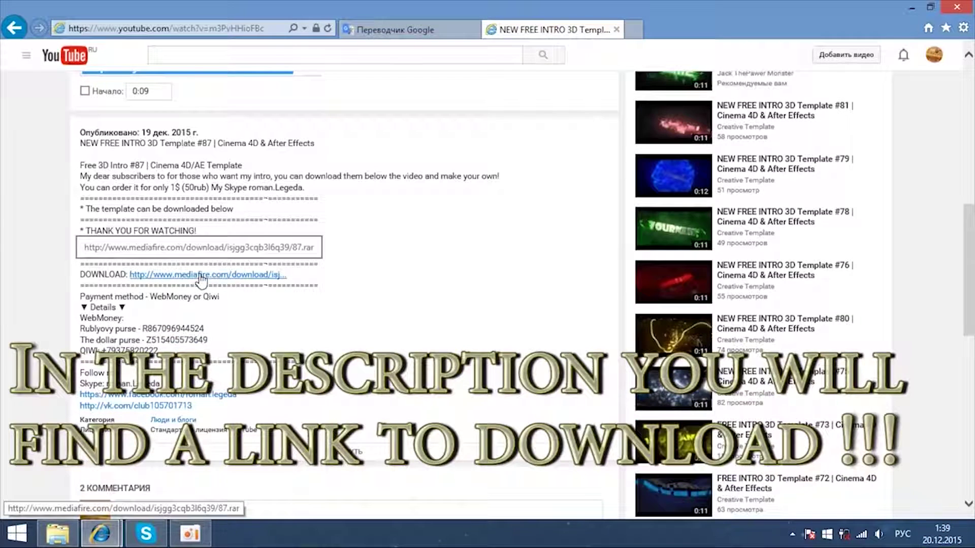
Open the template's mediafire.com download link from the YouTube video description
left_click(201, 274)
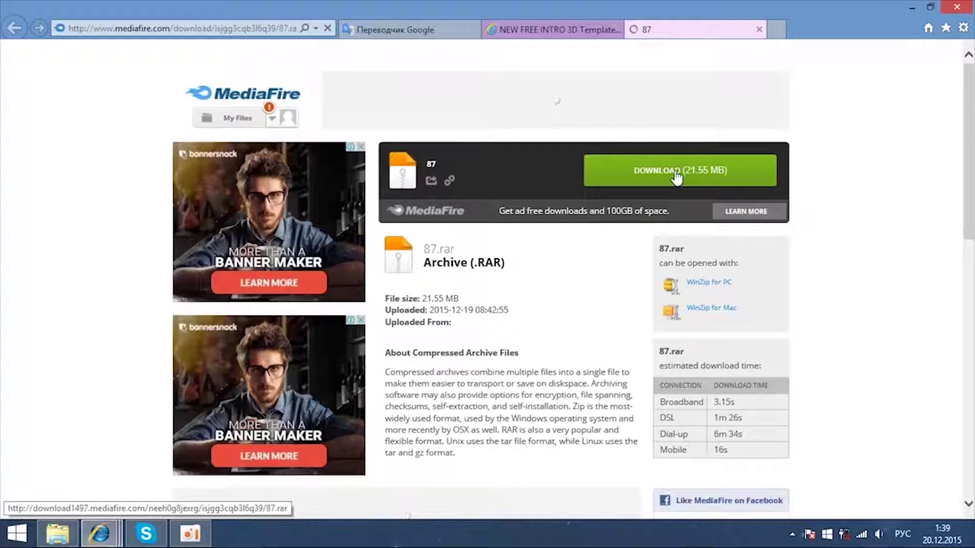
Download 87.rar from MediaFire and save it to the Desktop
left_click(675, 175)
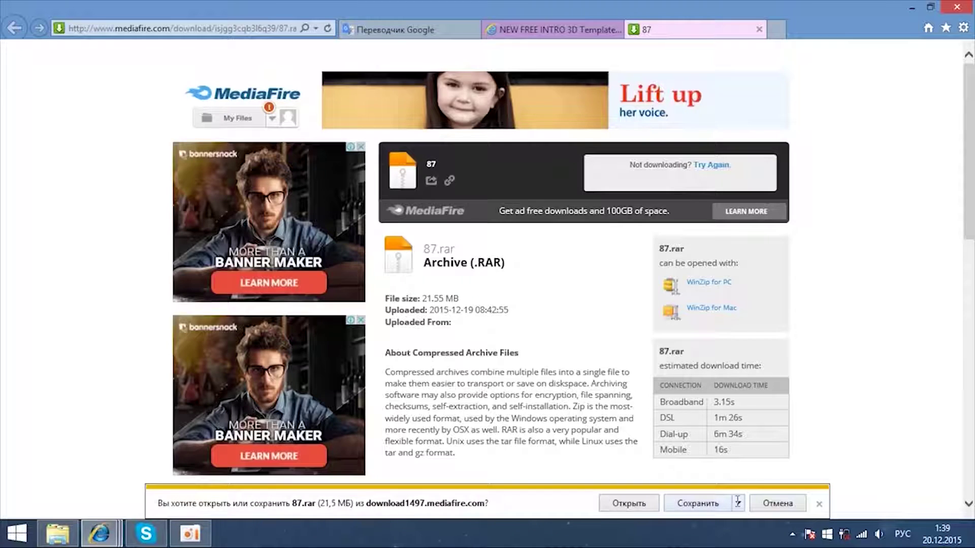
left_click(737, 503)
left_click(767, 484)
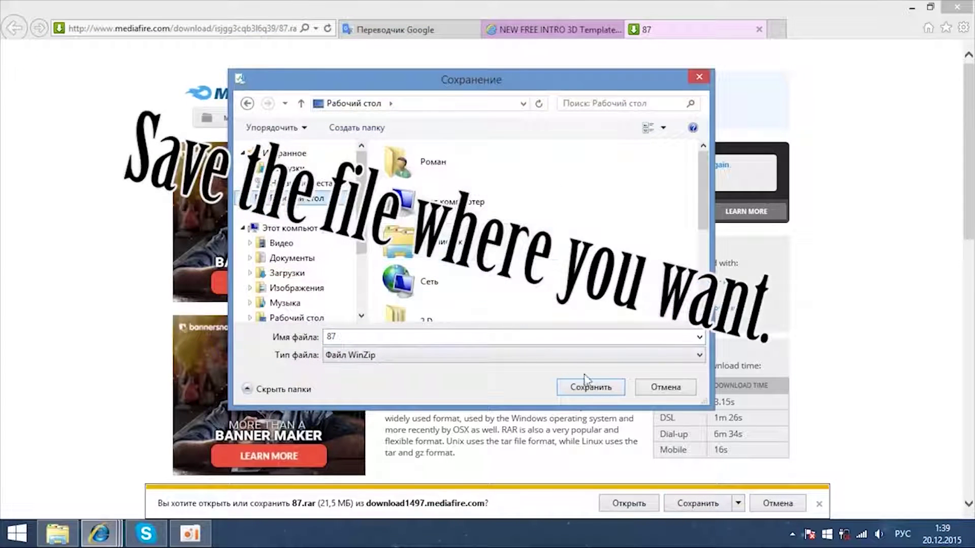
left_click(597, 388)
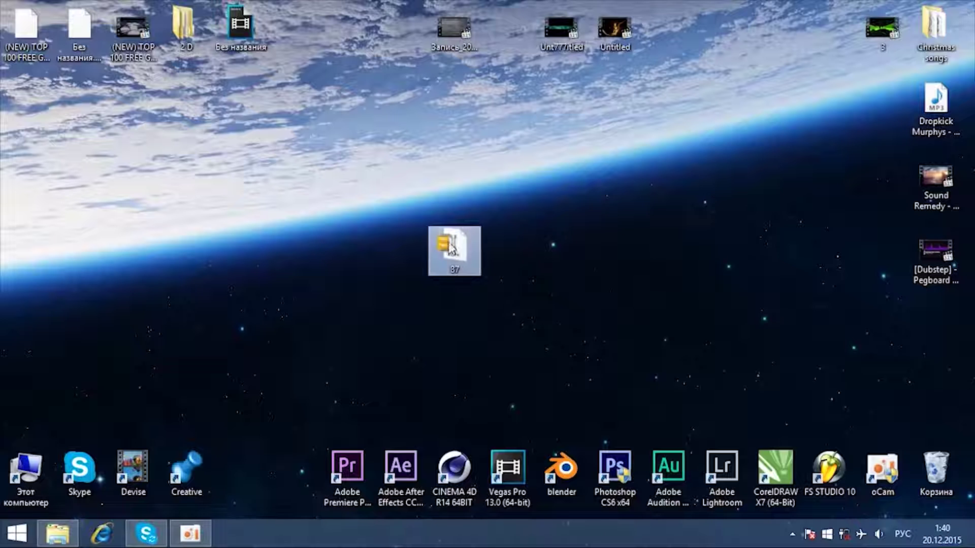
Extract the 87.rar archive on the Desktop
left_click_drag(449, 251, 396, 250)
right_click(405, 225)
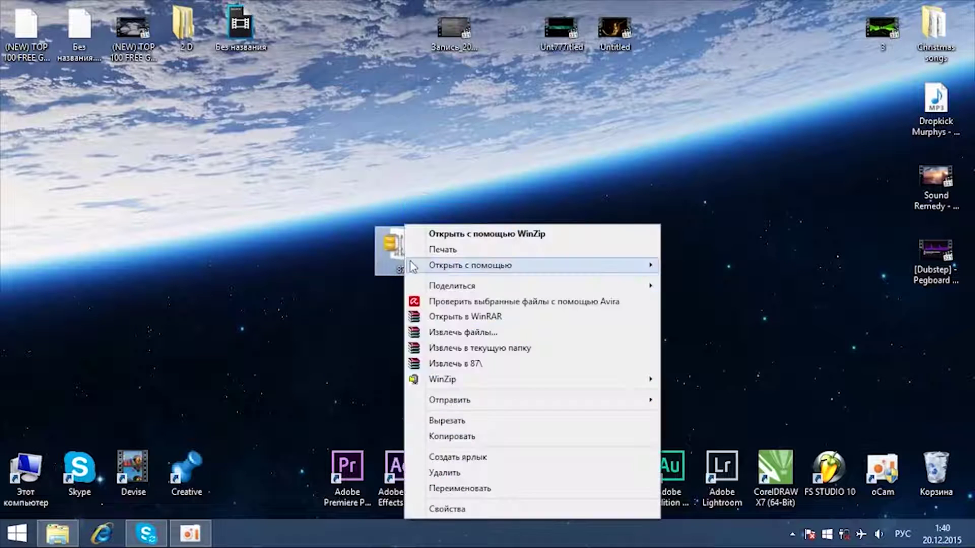
left_click(456, 338)
left_click(543, 409)
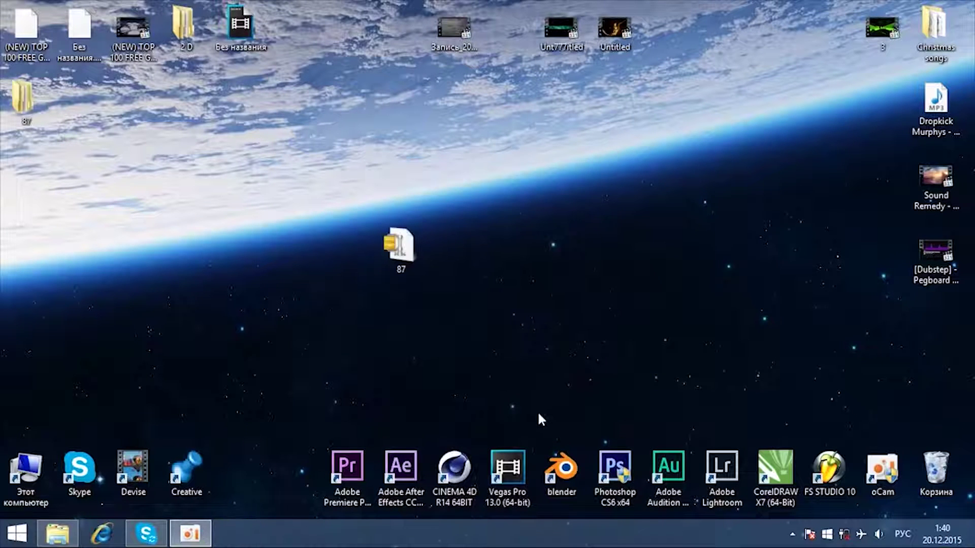
Open the extracted 87 folder, then its inner 87 folder, and launch Text.c4d
left_click_drag(22, 98, 346, 248)
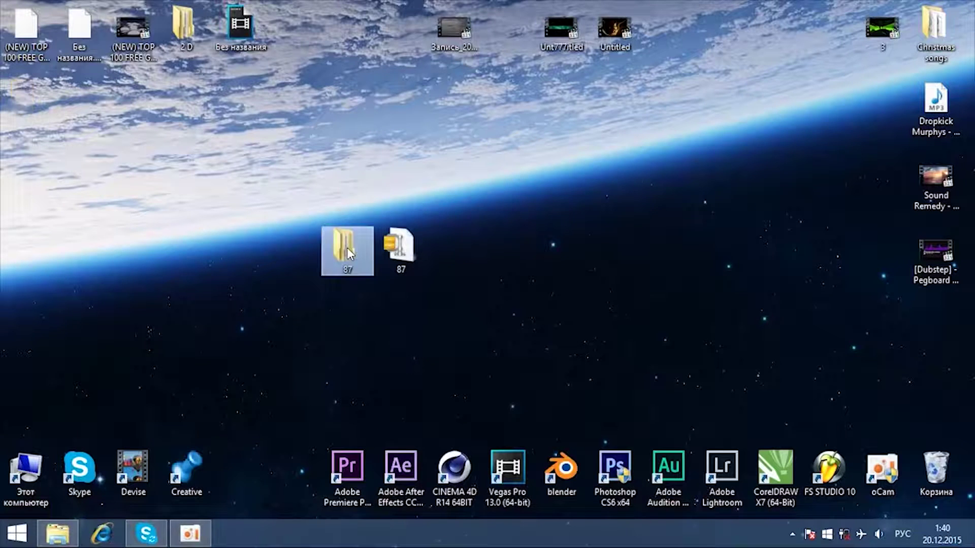
double_click(346, 248)
double_click(479, 234)
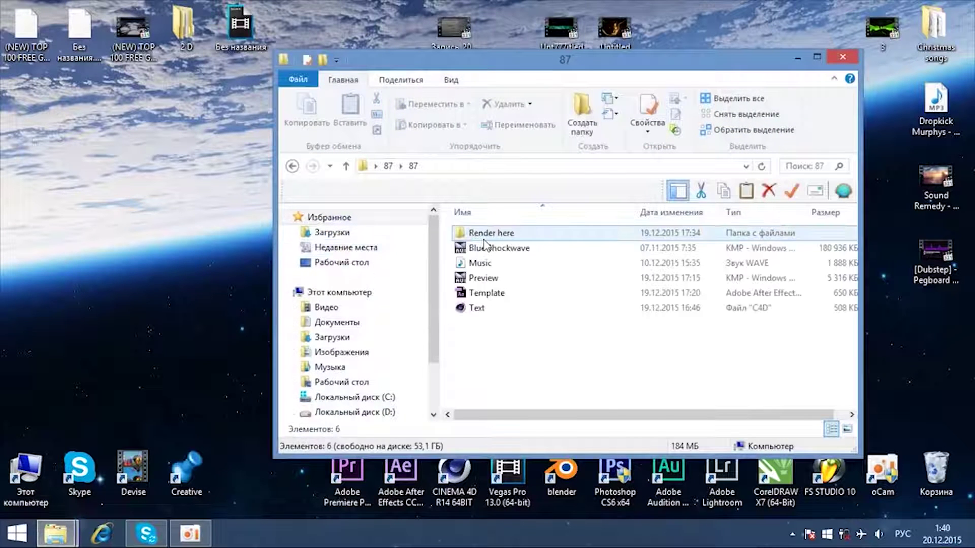
double_click(491, 308)
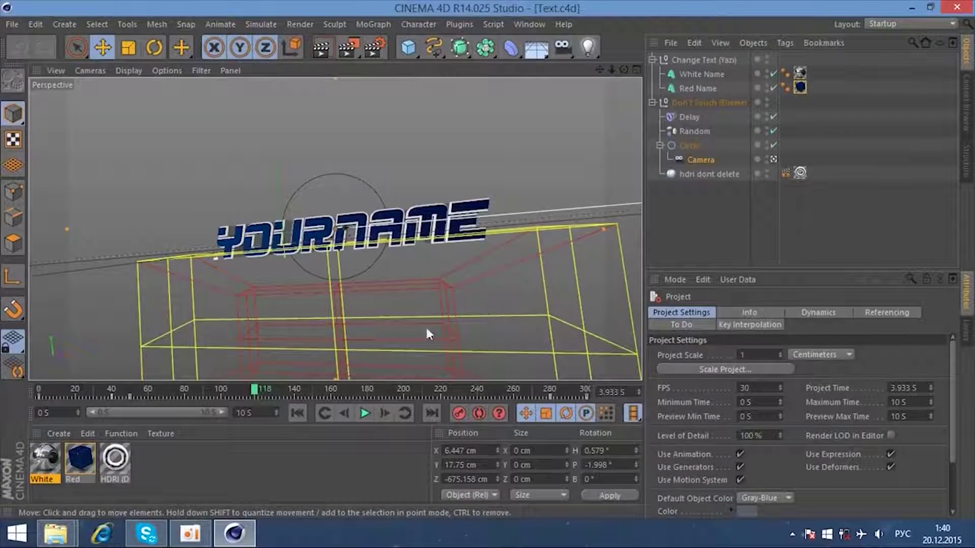
At frame 148, change the White Name text from YOURNAME to LEGEDA
mouse_move(253, 391)
left_mouse_down()
mouse_move(301, 395)
mouse_move(237, 391)
left_mouse_up()
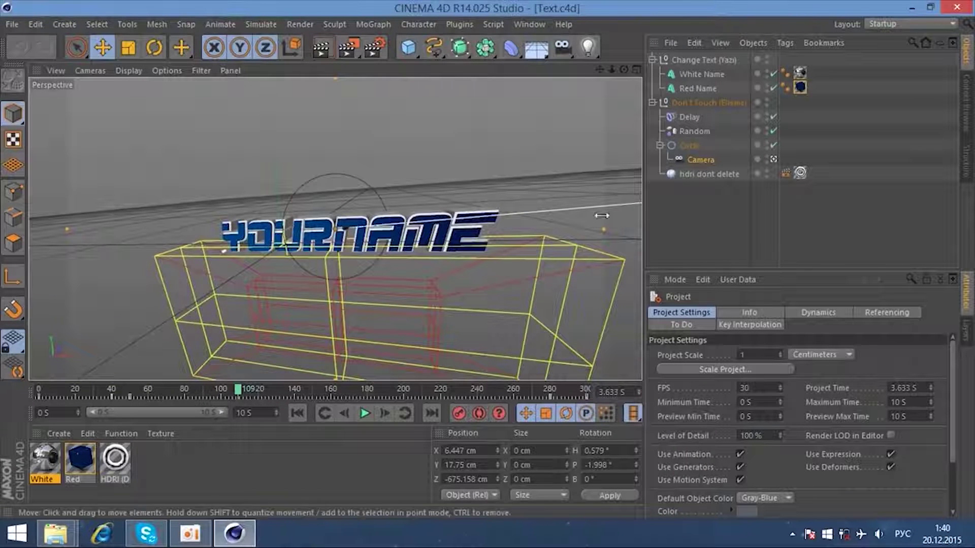
left_click(695, 75)
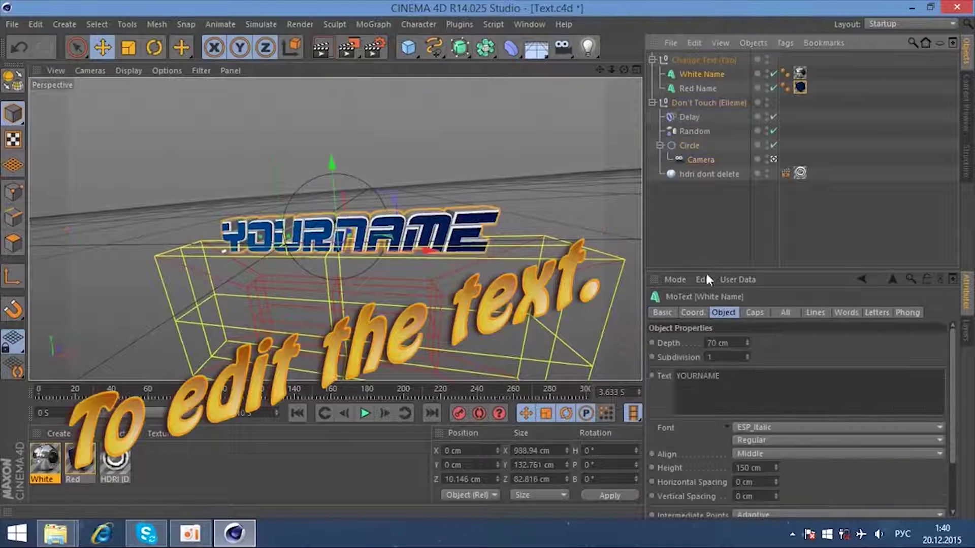
double_click(725, 382)
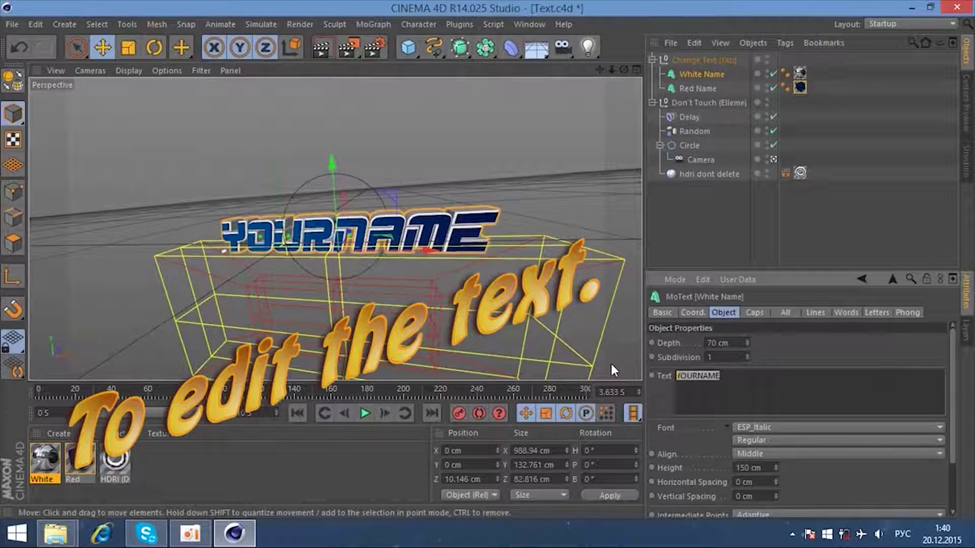
type("L")
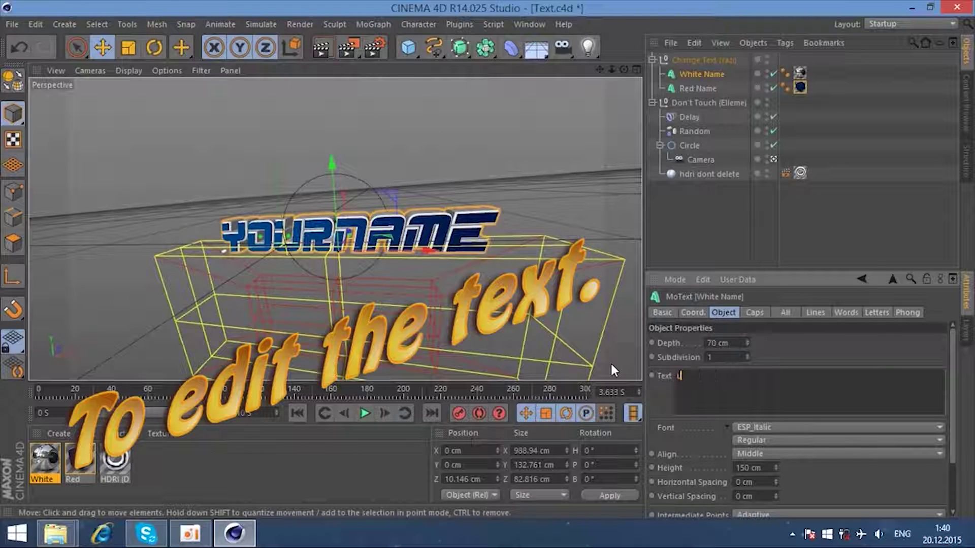
type("EG")
type("ED")
type("A")
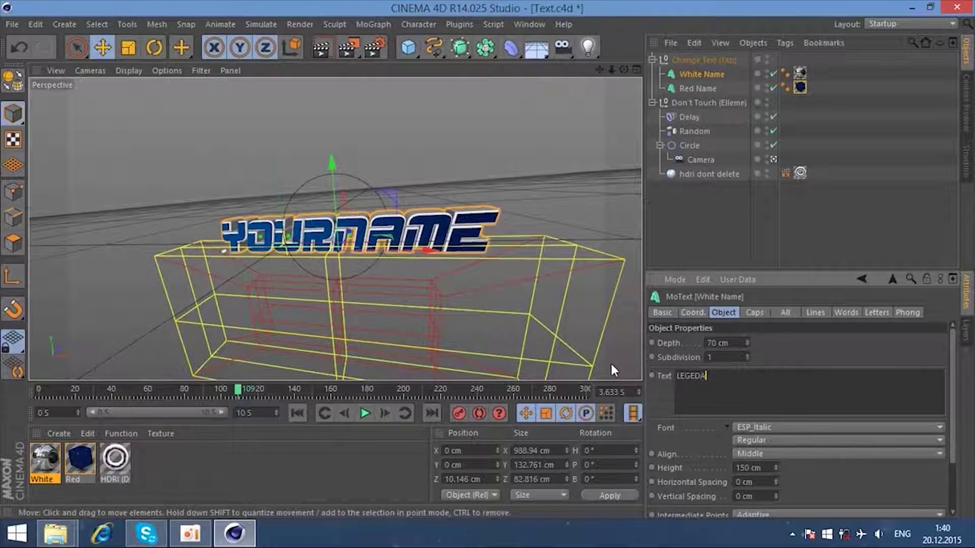
Change the Red Name text from YOURNAME to LEGEDA
left_click(698, 87)
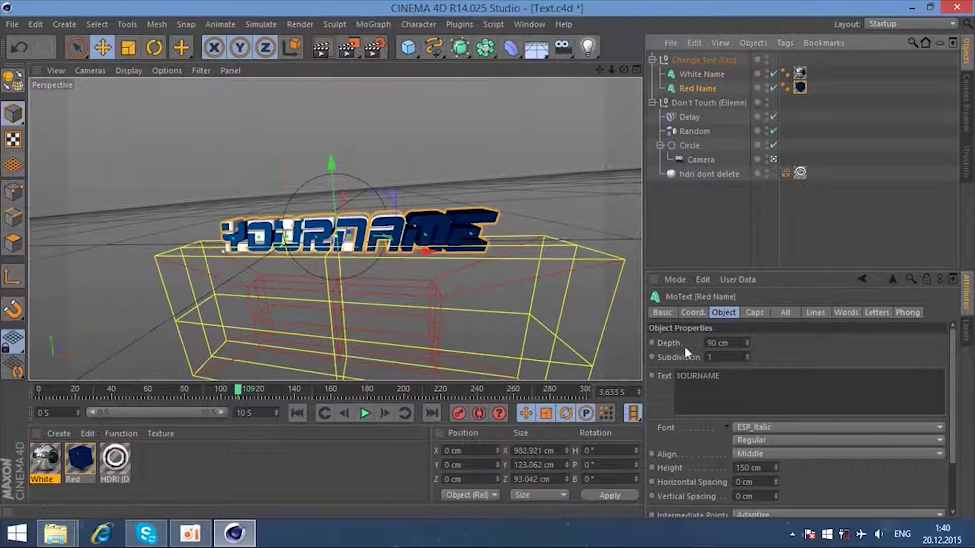
double_click(714, 376)
type("LE")
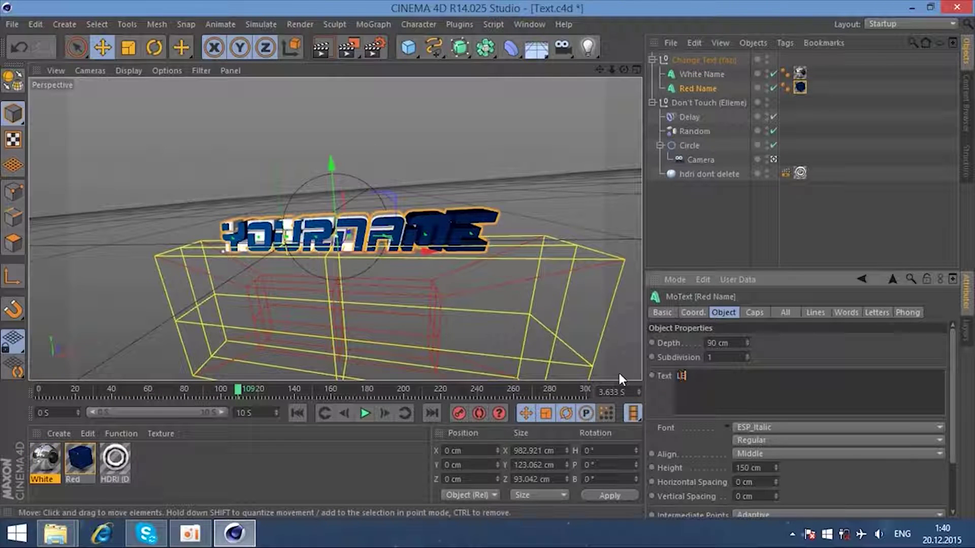
type("GEDA")
Preview the animation and set Red Name's text height to 200 cm
left_click(362, 412)
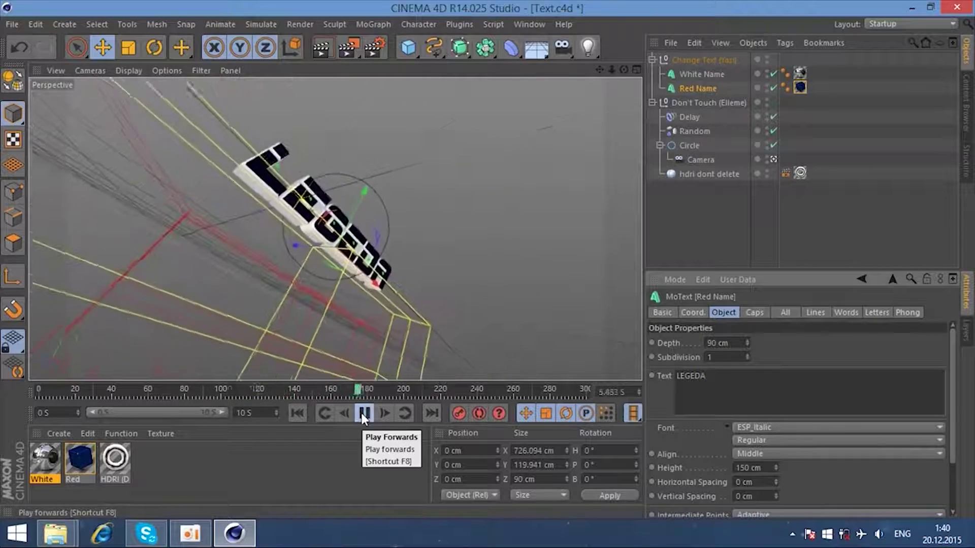
left_click(362, 413)
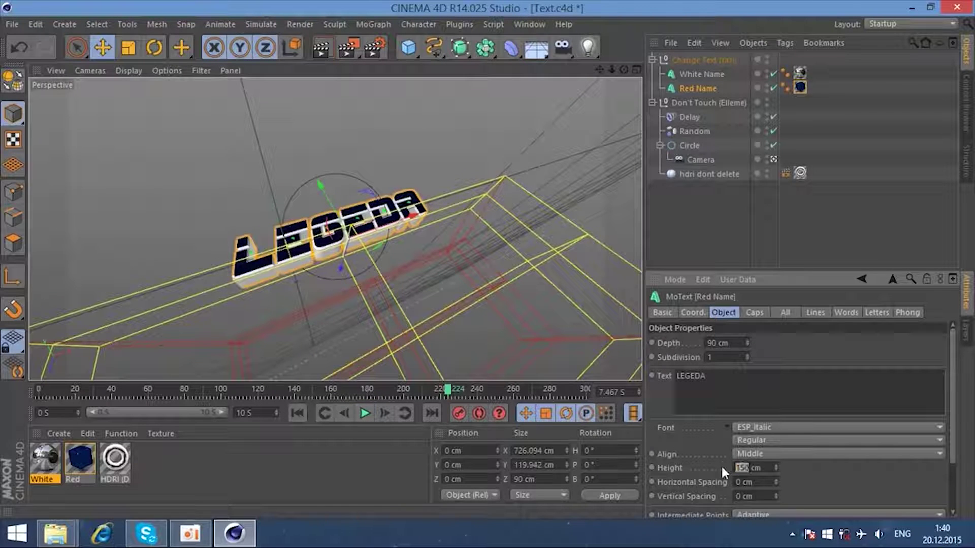
type("200")
key("Return")
Set White Name's text height to 200 cm and replay the animation to check it
left_click(700, 74)
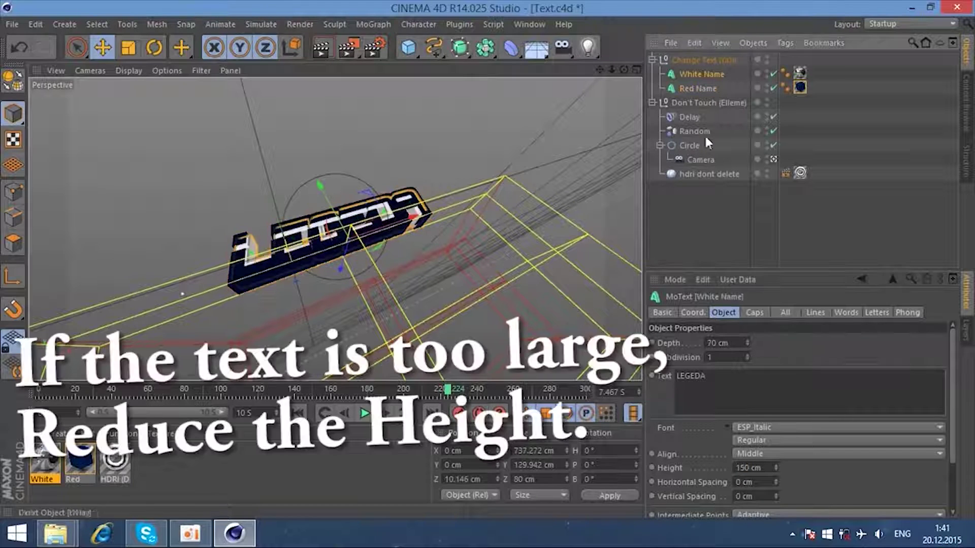
double_click(752, 468)
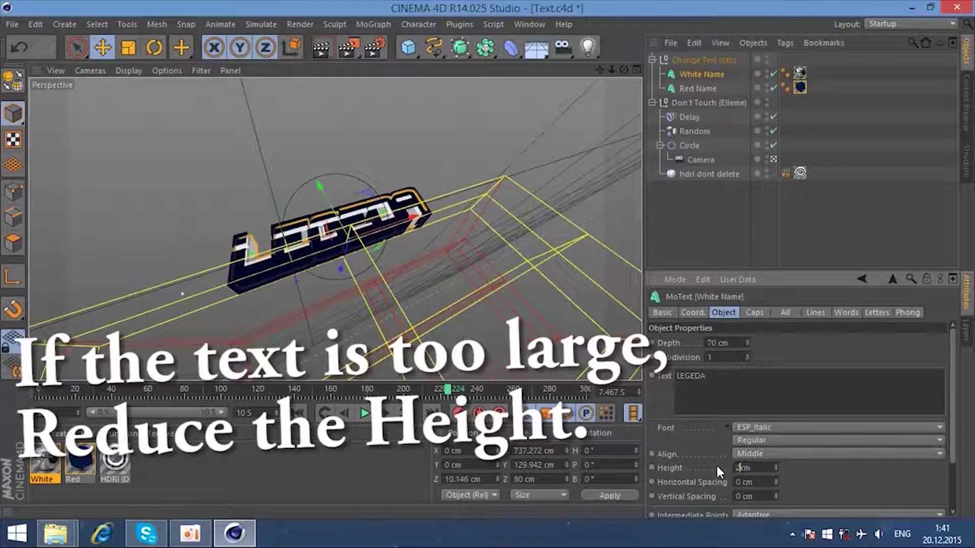
type("200")
key("Return")
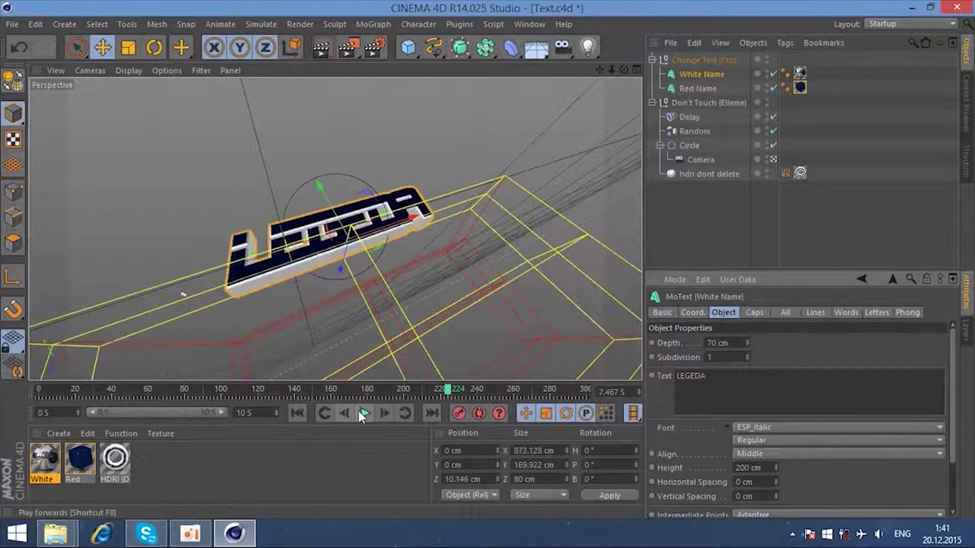
left_click(364, 411)
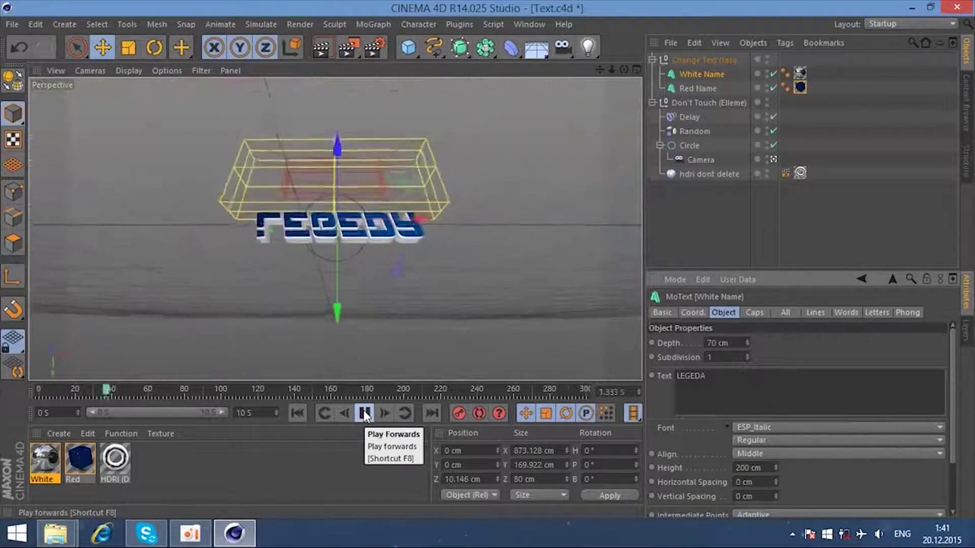
left_click(363, 410)
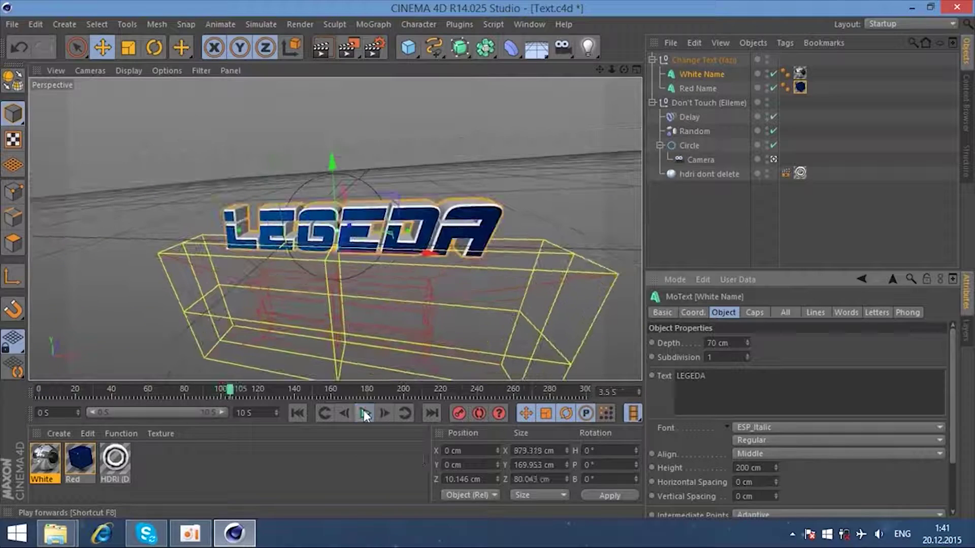
left_click(374, 48)
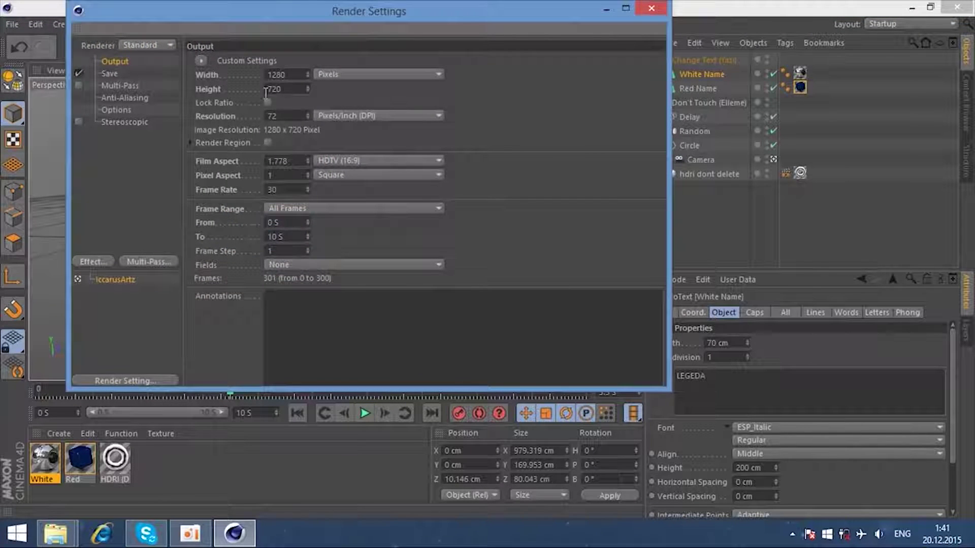
Render all frames as 8-bit PNG with a compositing project file, and choose the save path
left_click(307, 209)
left_click(304, 249)
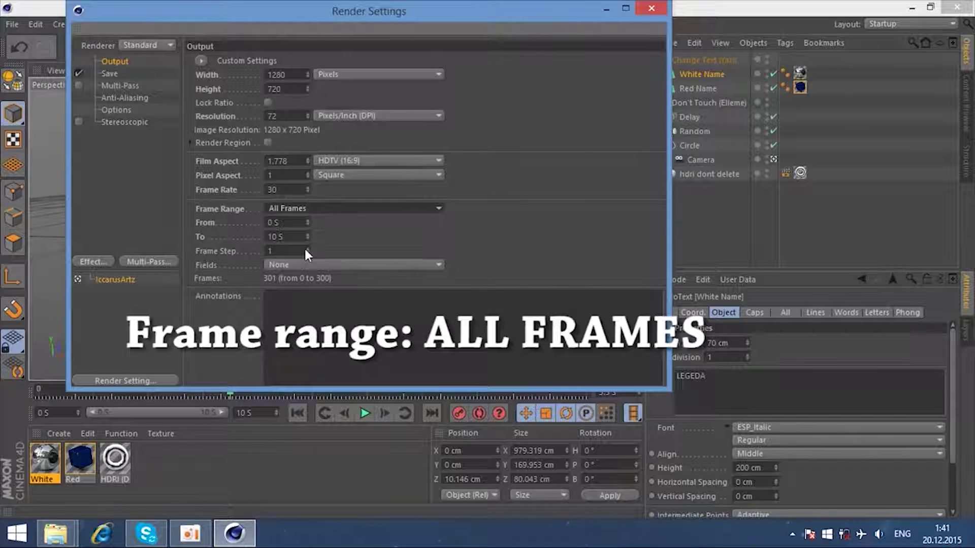
left_click(108, 74)
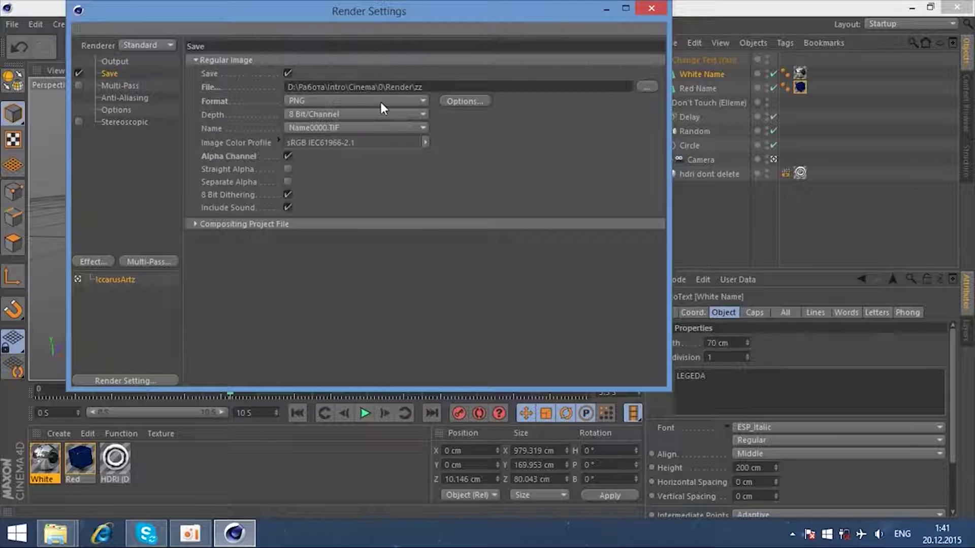
left_click(404, 102)
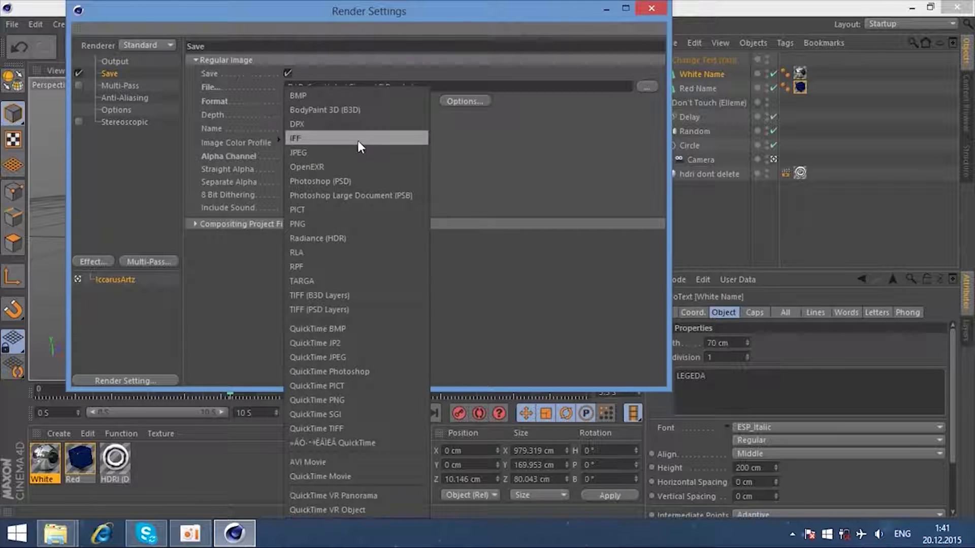
left_click(323, 224)
left_click(334, 115)
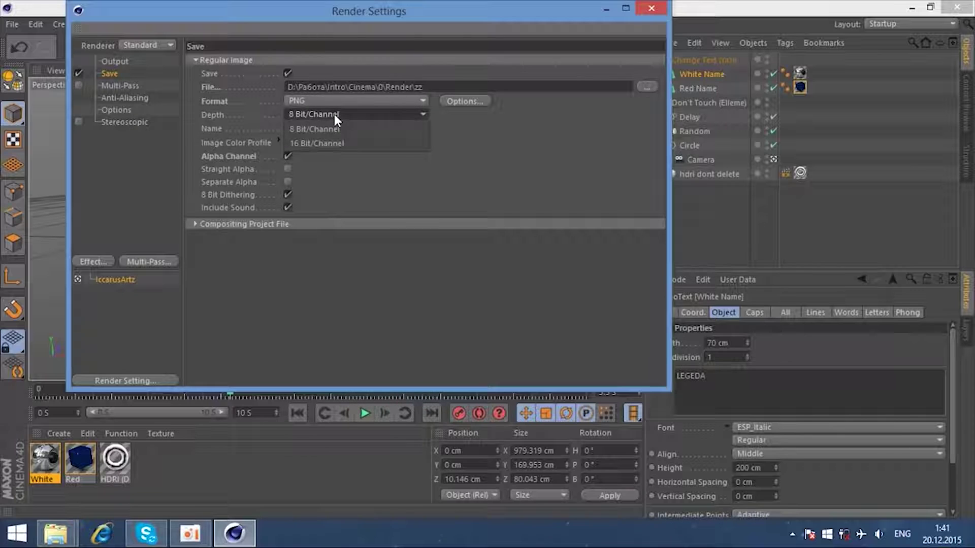
left_click(333, 113)
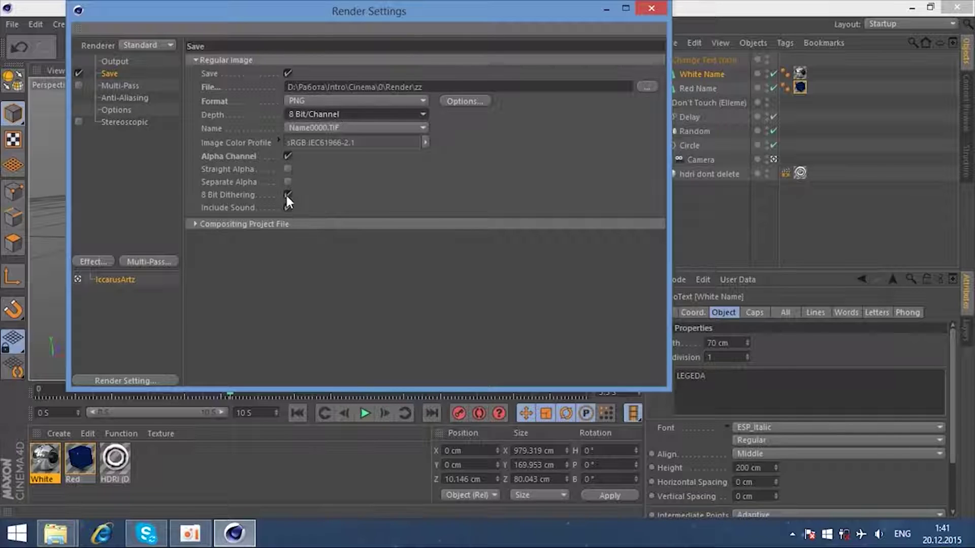
left_click(196, 224)
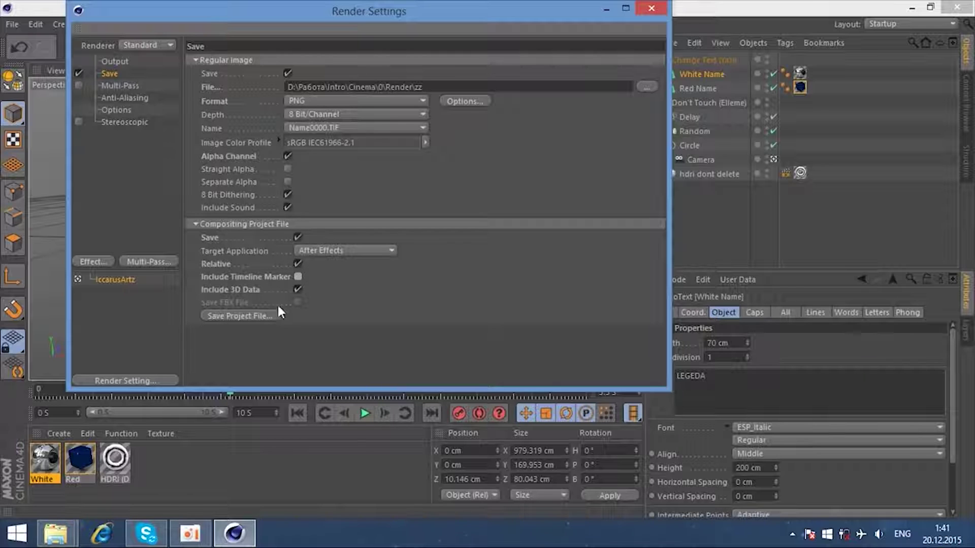
left_click(646, 87)
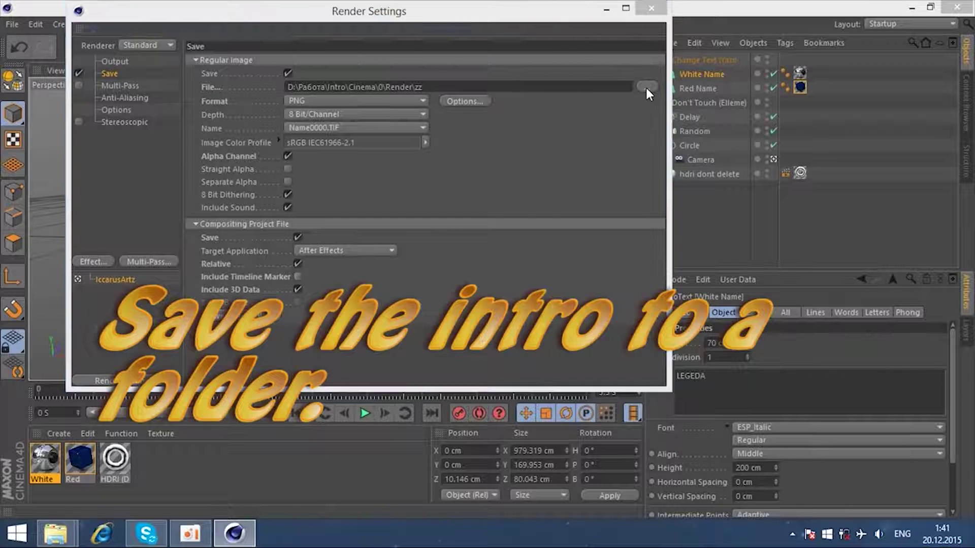
mouse_move(263, 123)
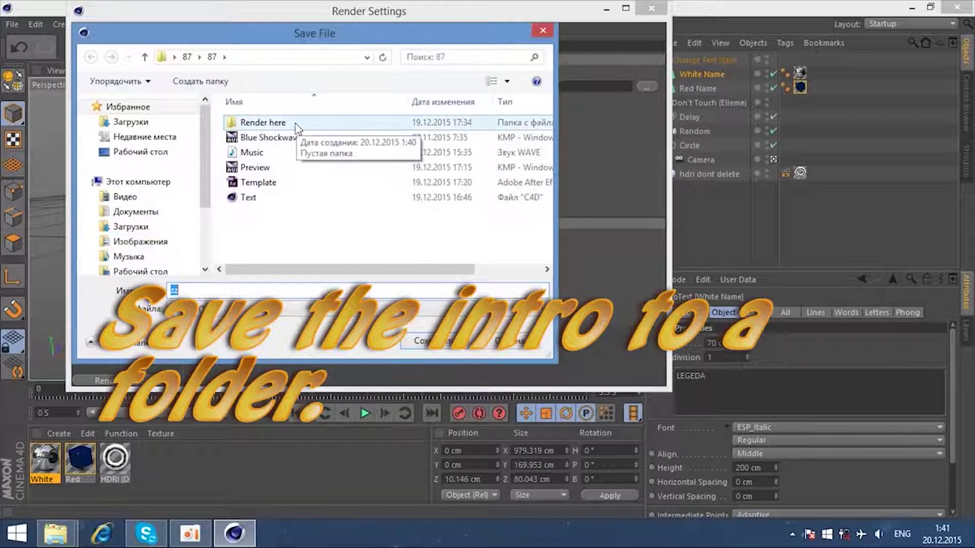
Save output as zz in Render here, review the remaining render pages, and close Render Settings
double_click(296, 128)
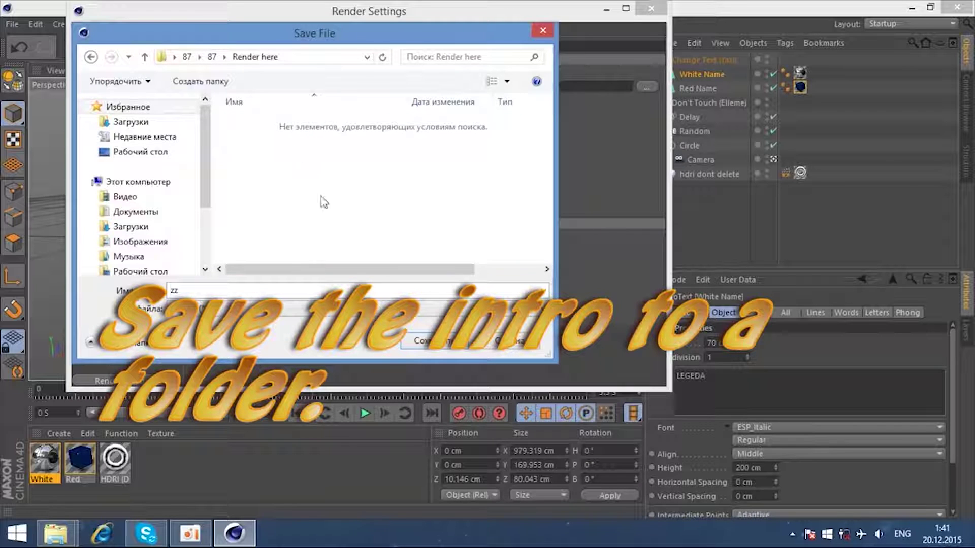
left_click(423, 345)
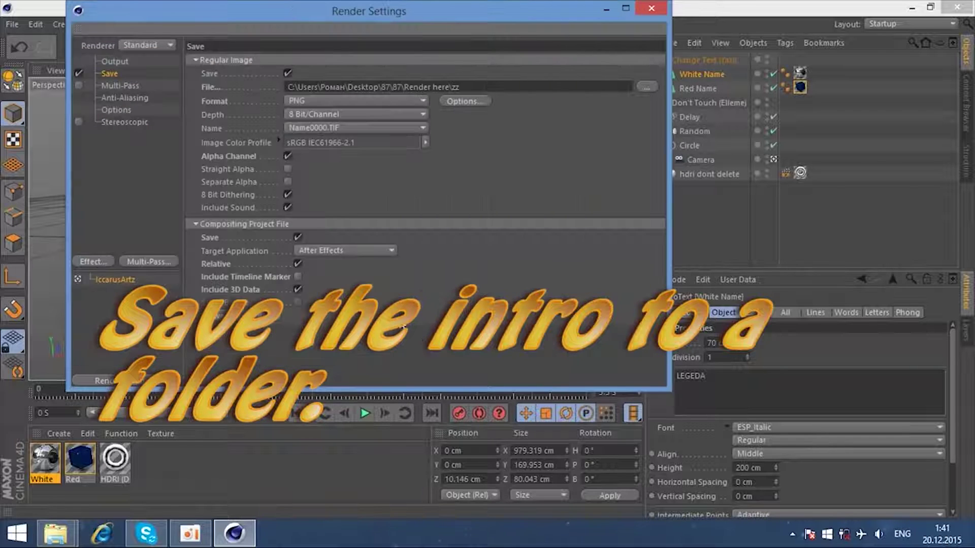
left_click(120, 84)
left_click(122, 99)
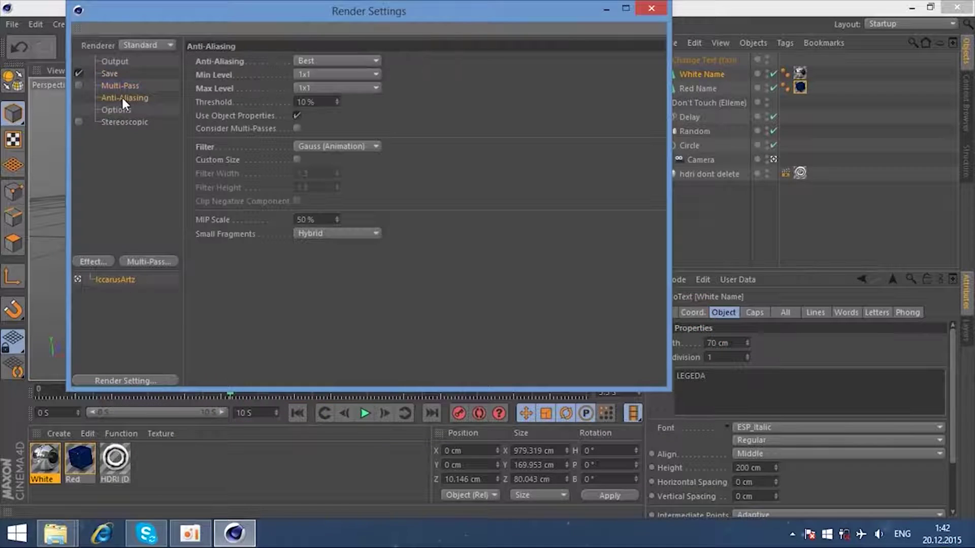
left_click(116, 108)
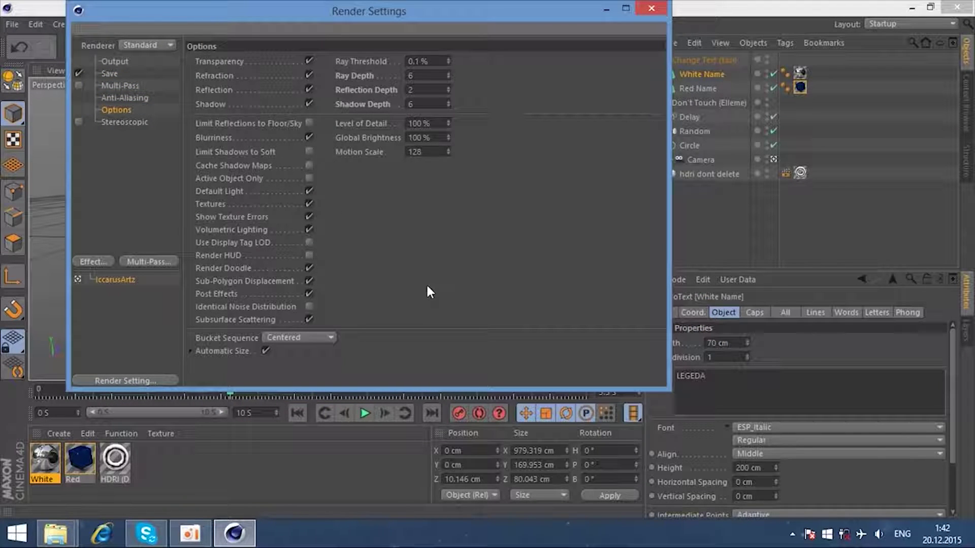
left_click(653, 8)
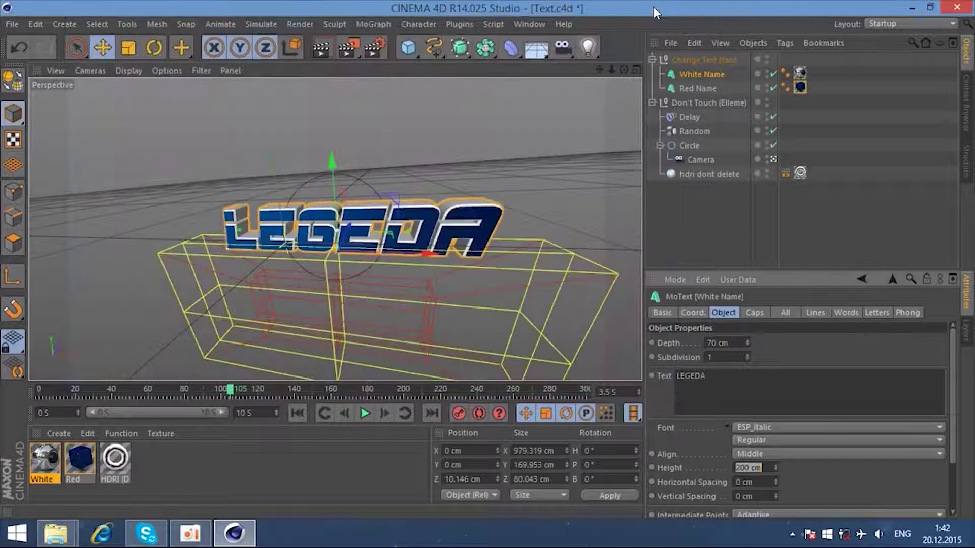
Render to the Picture Viewer past the texture error, zoom it to 48%, and open Template.aep
left_click(349, 48)
left_click(326, 221)
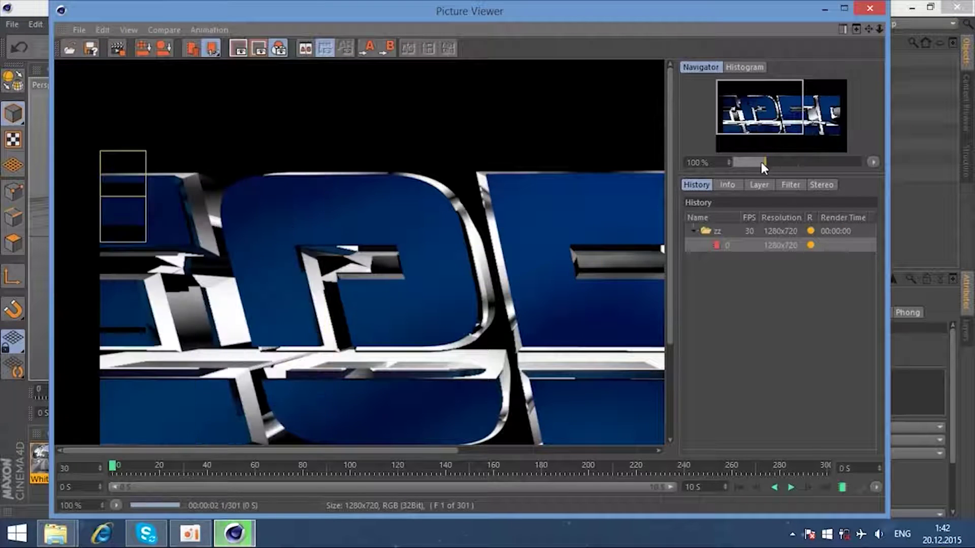
left_click_drag(760, 162, 754, 160)
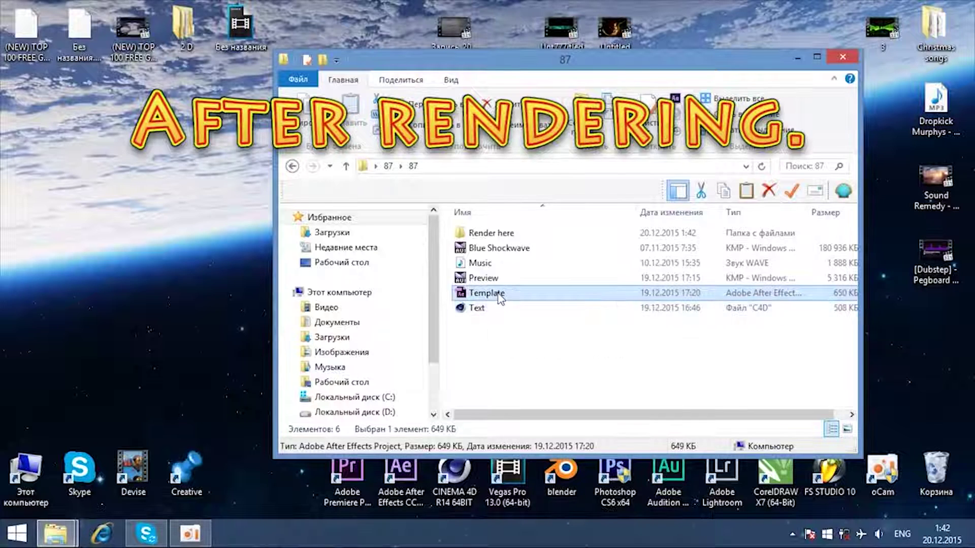
double_click(498, 294)
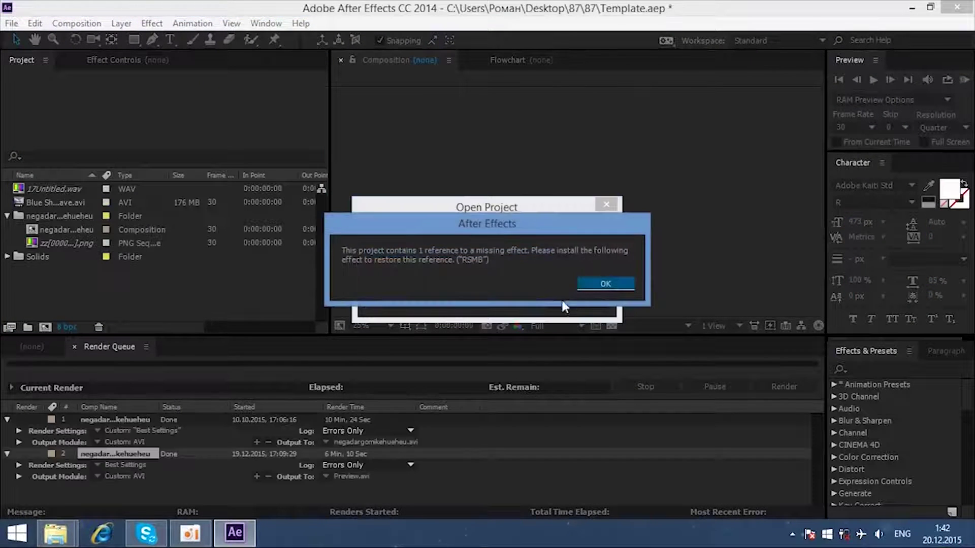
Dismiss the missing-effect warnings and replace 17Untitled.wav with Music.wav from the 87\87 folder
left_click(589, 278)
left_click(627, 283)
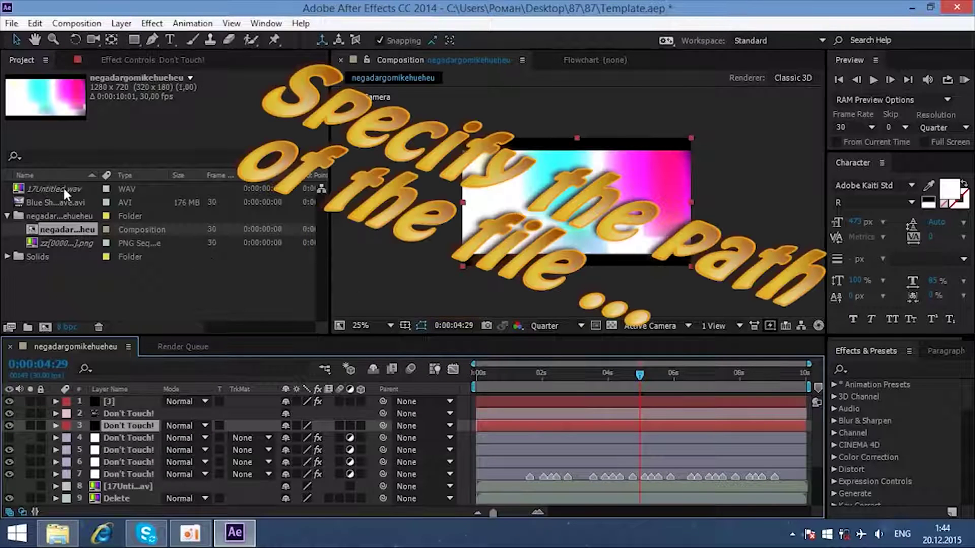
double_click(63, 187)
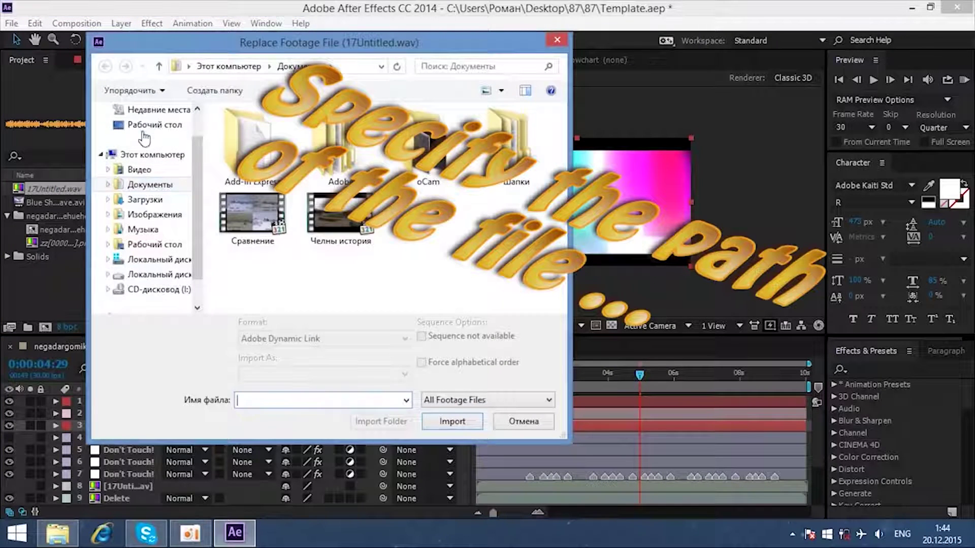
left_click(144, 133)
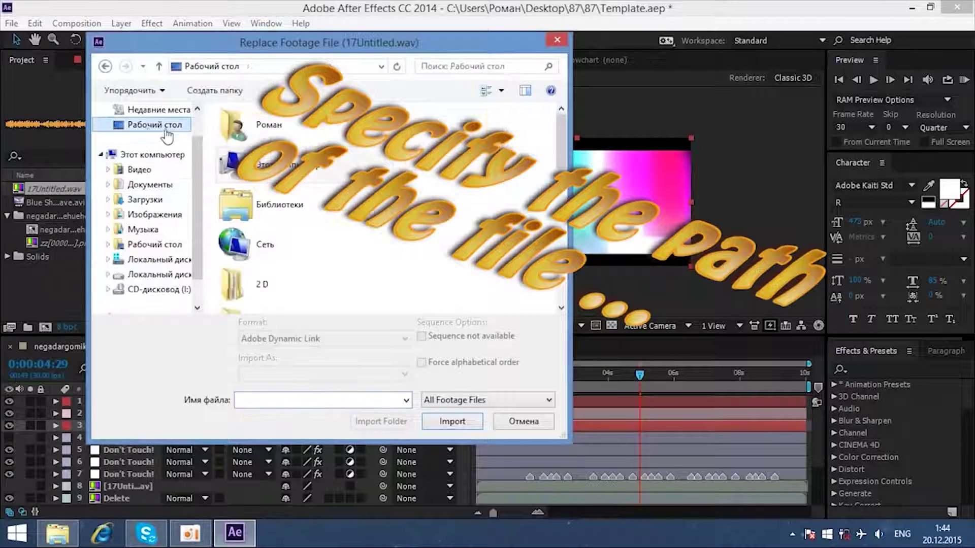
left_click(238, 283)
scroll(243, 228, "down", 2)
double_click(264, 214)
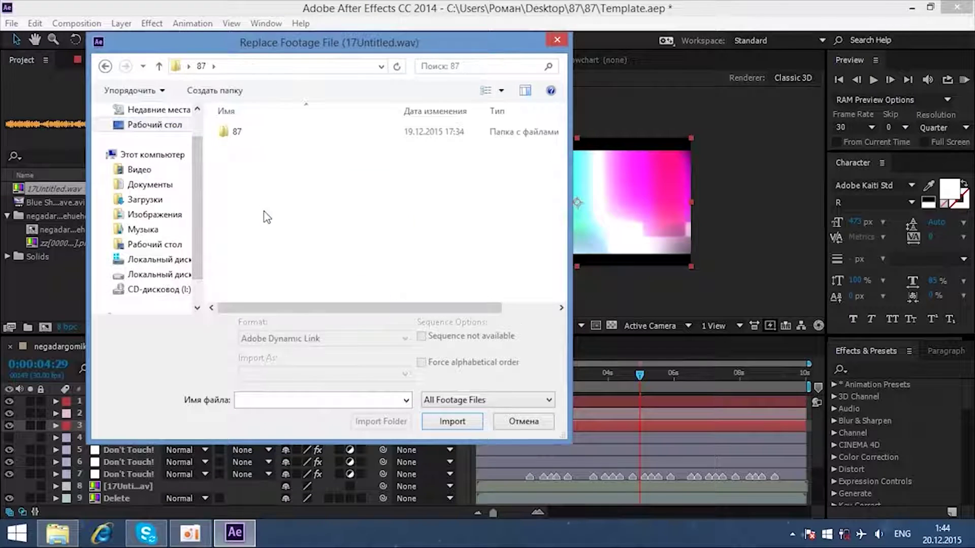
double_click(239, 133)
left_click_drag(300, 51, 353, 50)
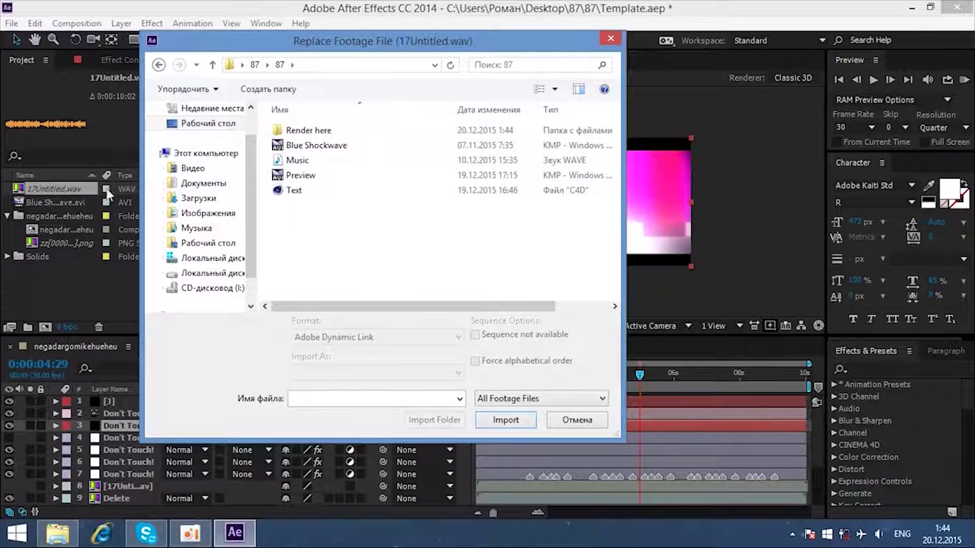
double_click(294, 160)
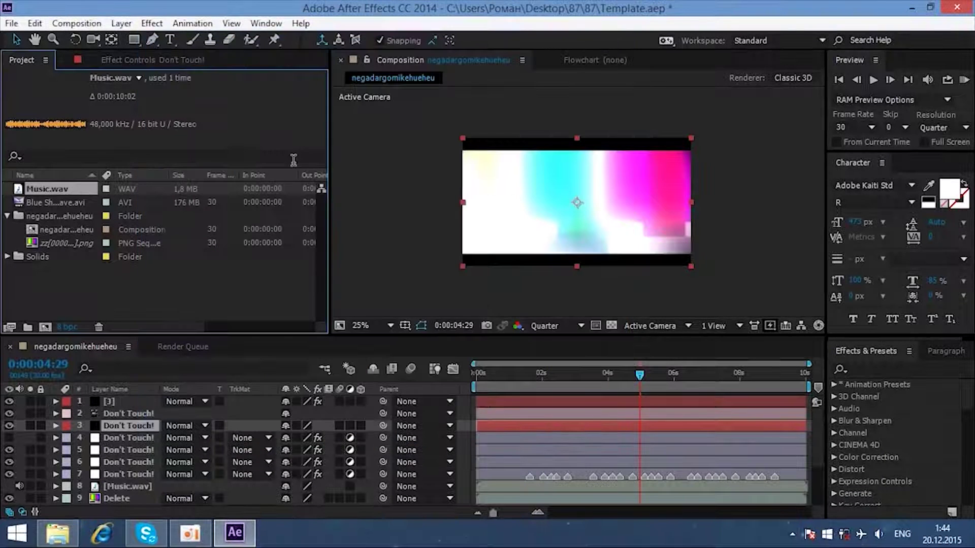
Relink zz[0000-0300].png to the newly rendered zz frames in the Render here folder
left_click(47, 243)
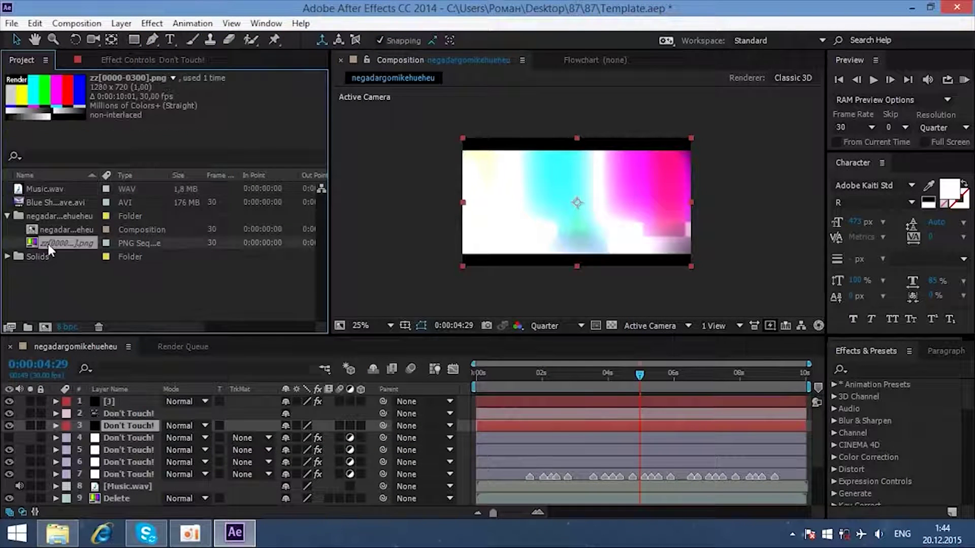
key("ctrl+h")
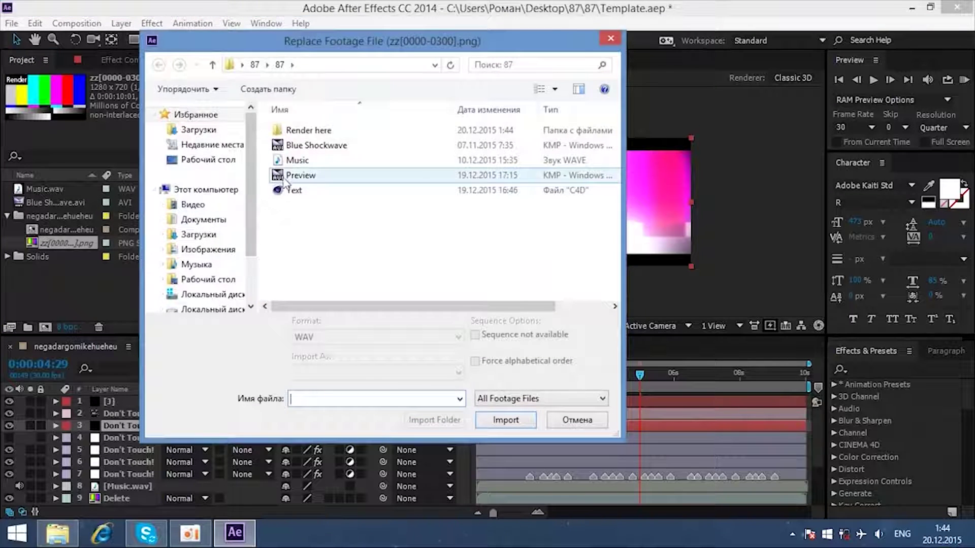
double_click(305, 131)
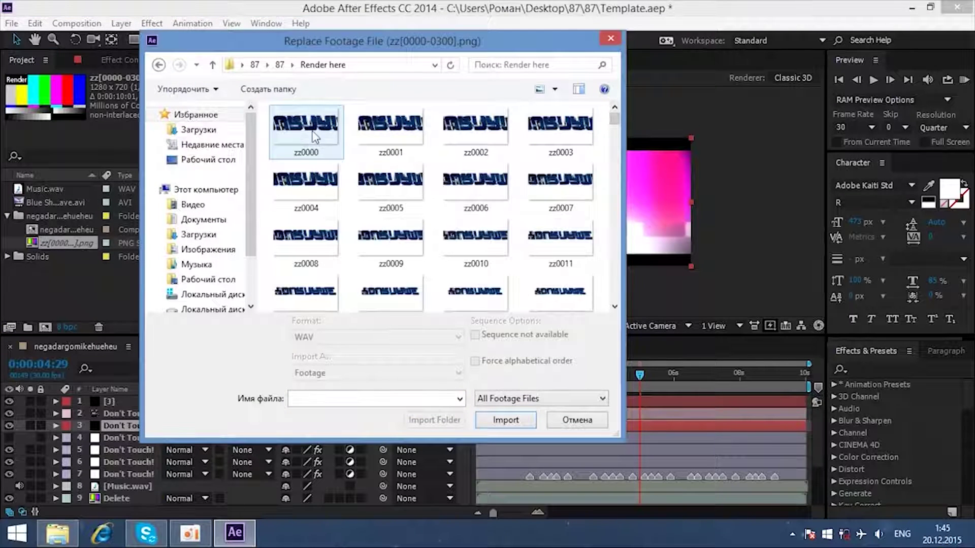
double_click(315, 136)
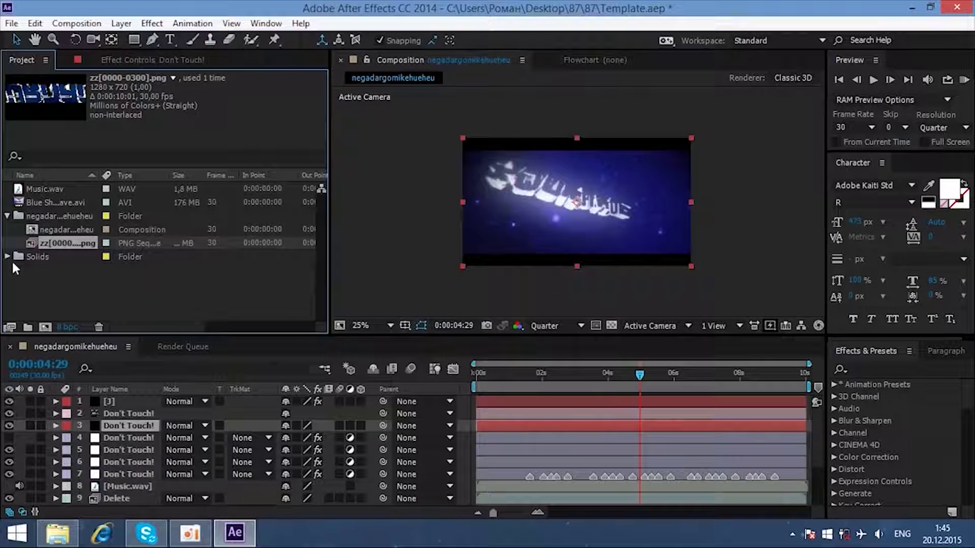
left_click(11, 23)
mouse_move(46, 214)
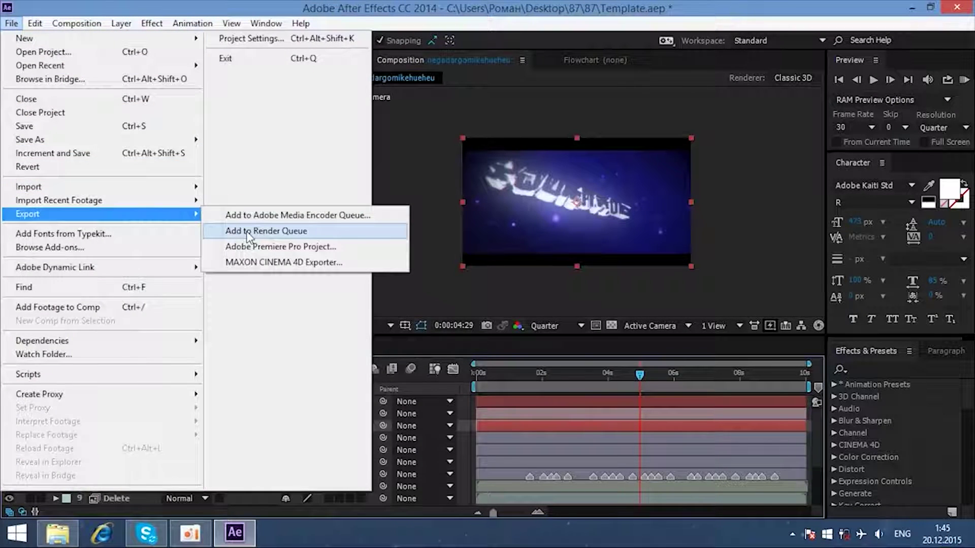
Queue Blue Shockwave with an AVI output module using the Xvid MPEG-4 codec
left_click(248, 231)
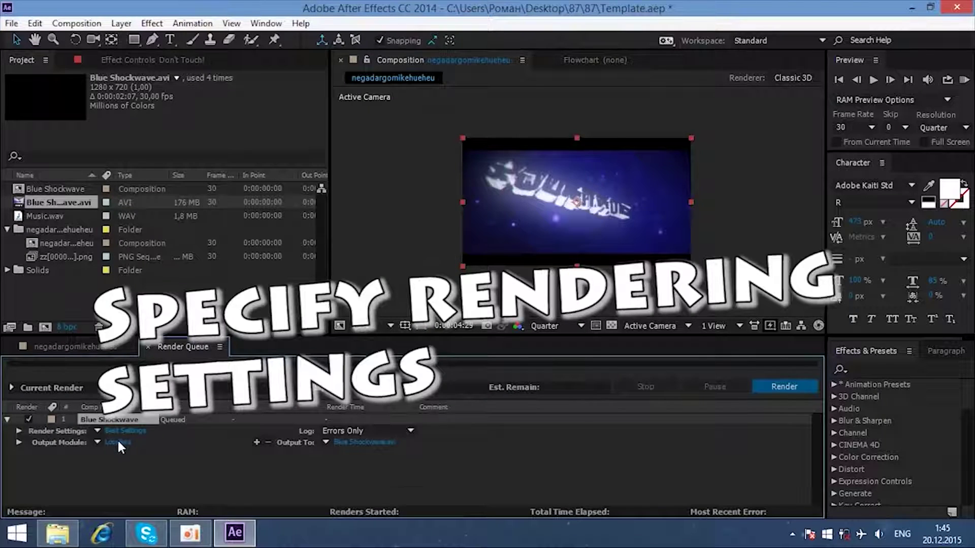
left_click(118, 442)
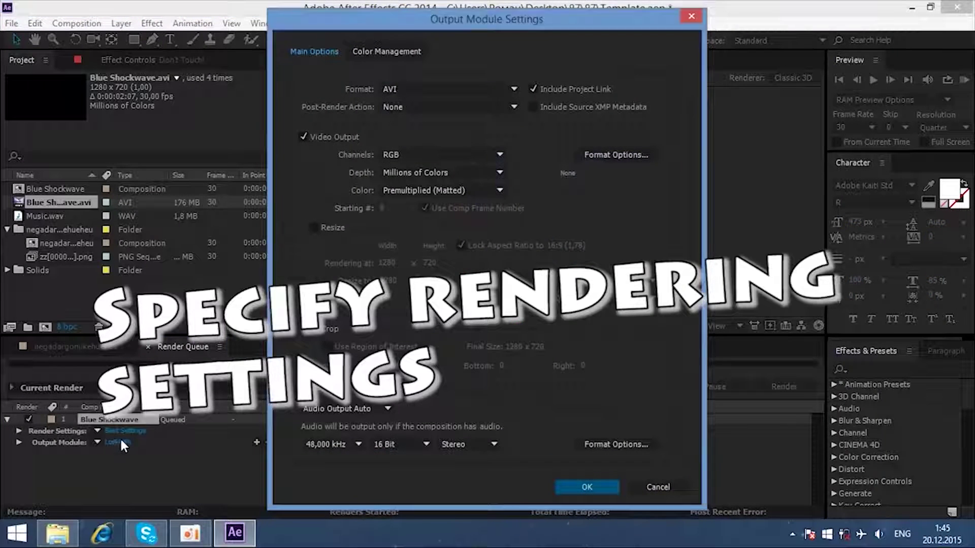
left_click(513, 87)
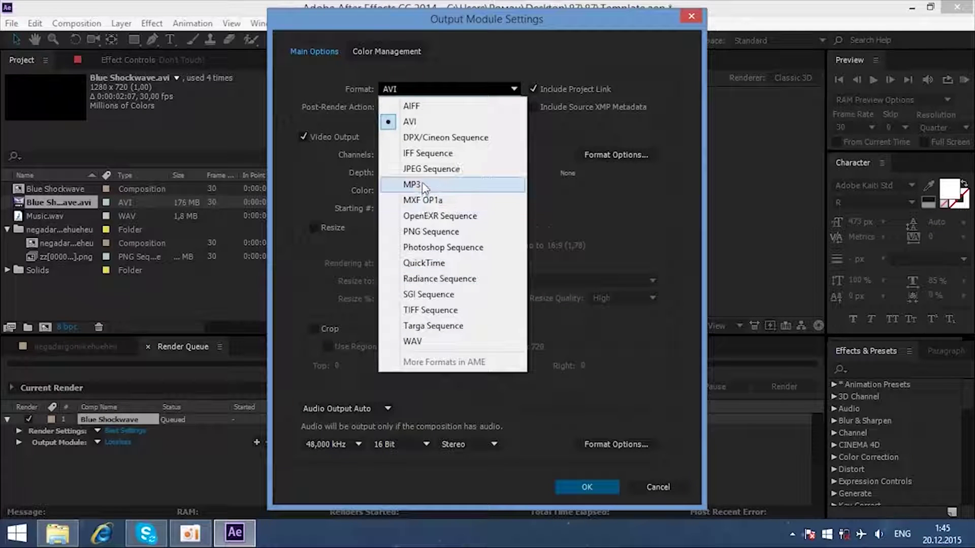
left_click(415, 121)
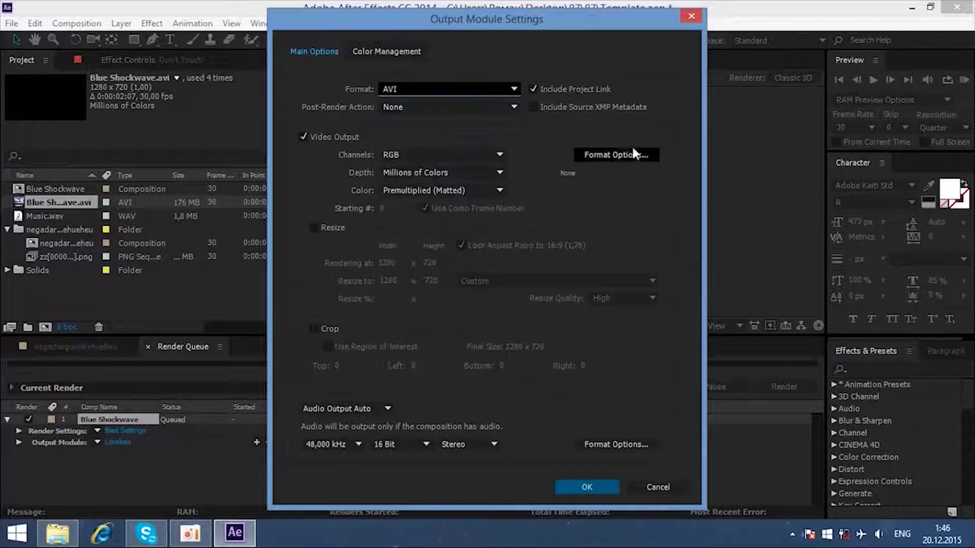
left_click(229, 101)
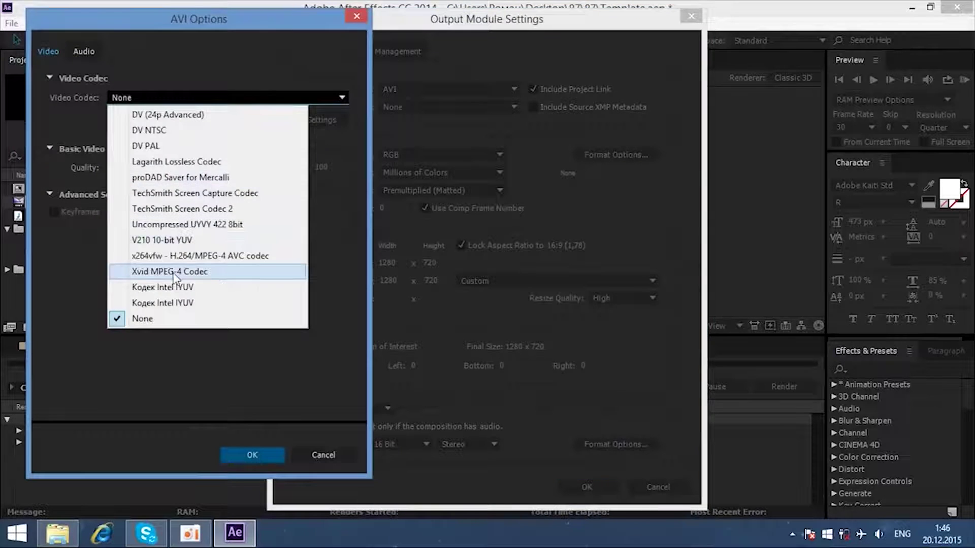
left_click(172, 273)
left_click(246, 452)
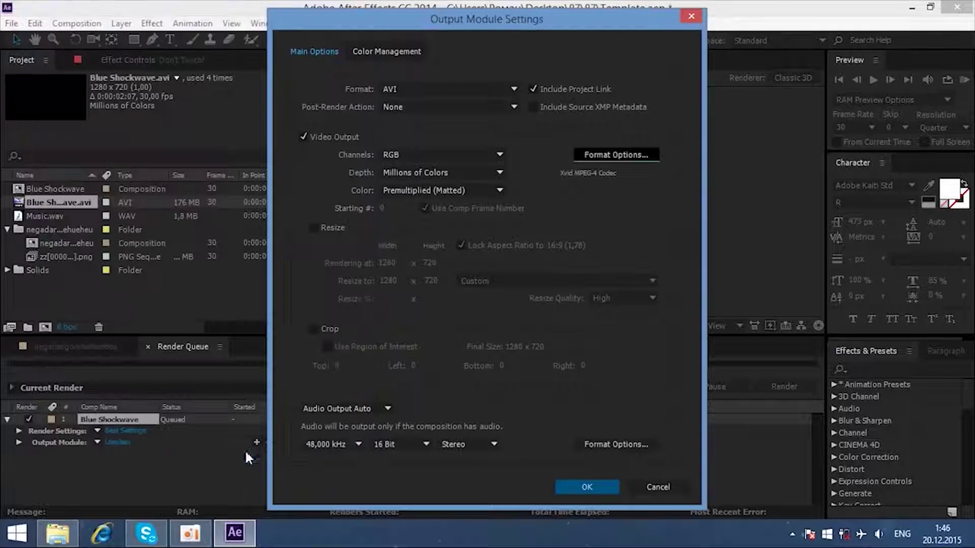
left_click(574, 488)
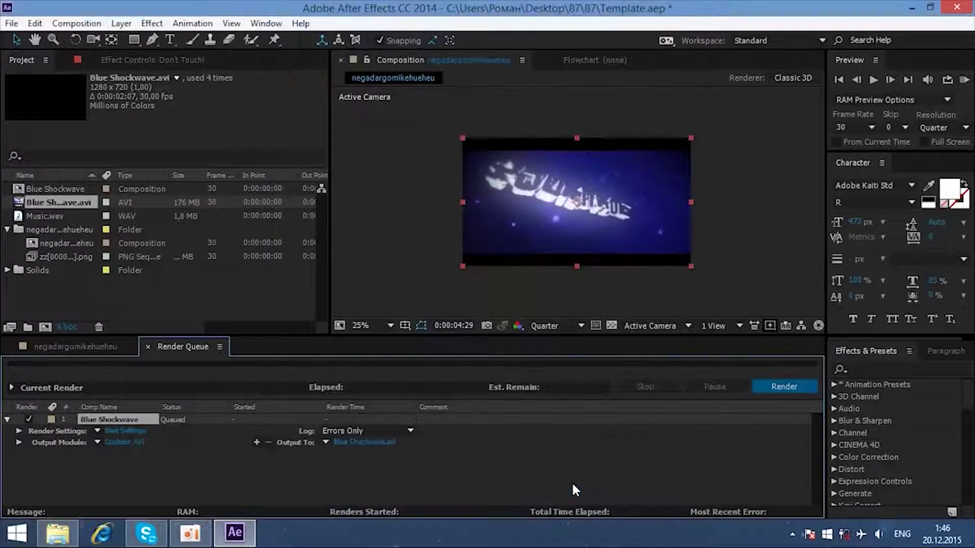
Direct the render output to NAME.avi on the desktop and start rendering
left_click(352, 442)
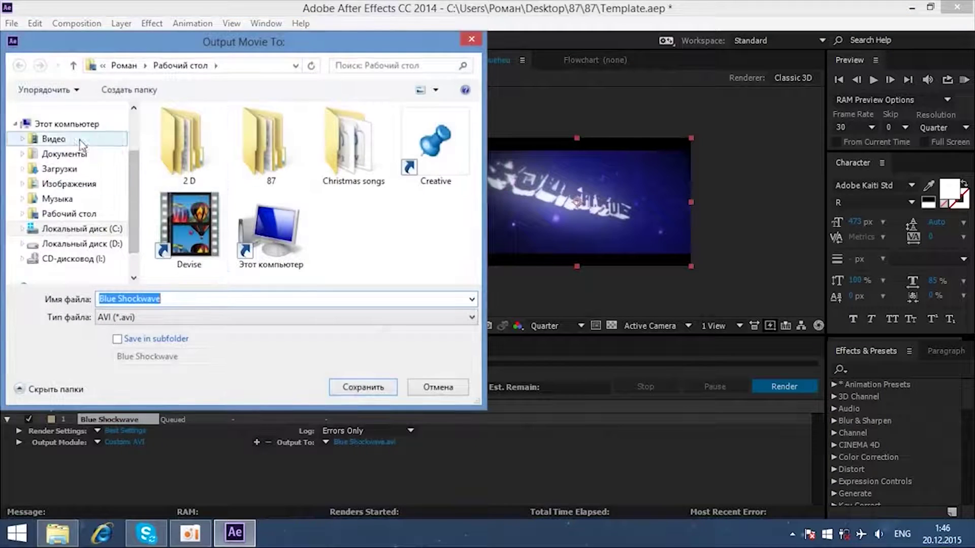
scroll(133, 192, "up", 2)
left_click(172, 304)
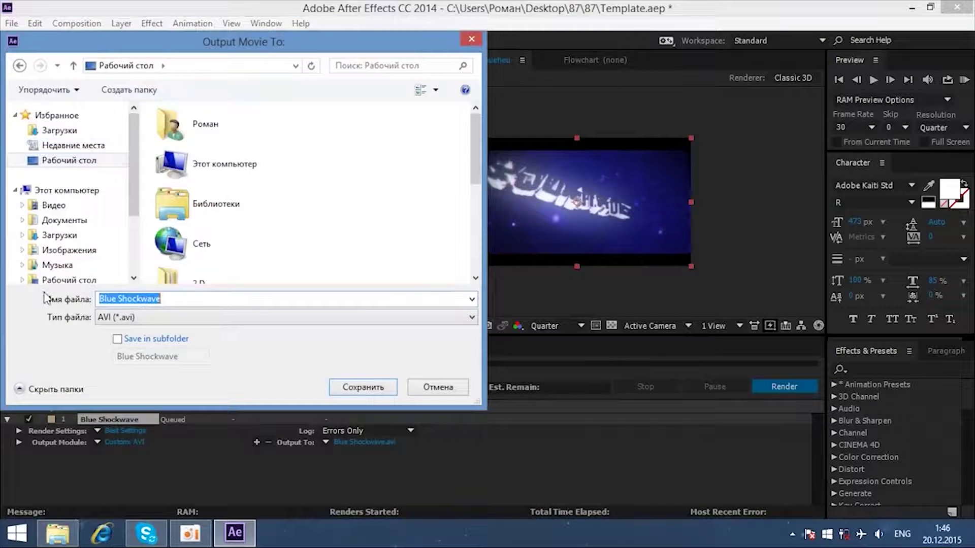
type("NAME")
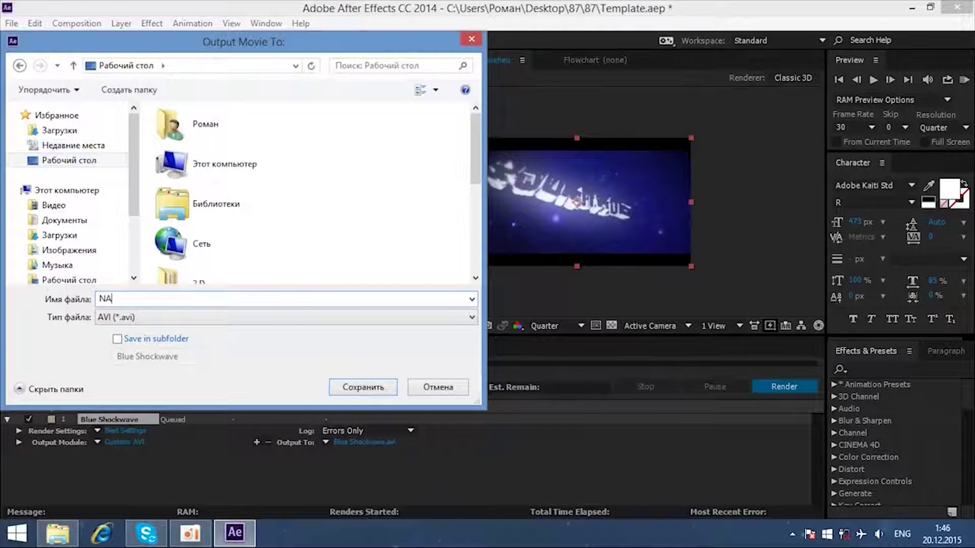
left_click(355, 387)
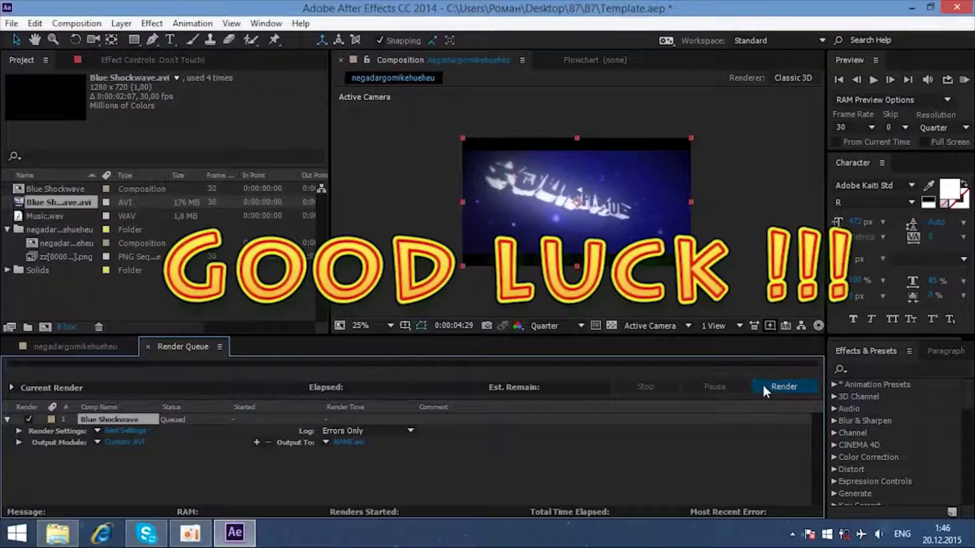
left_click(786, 386)
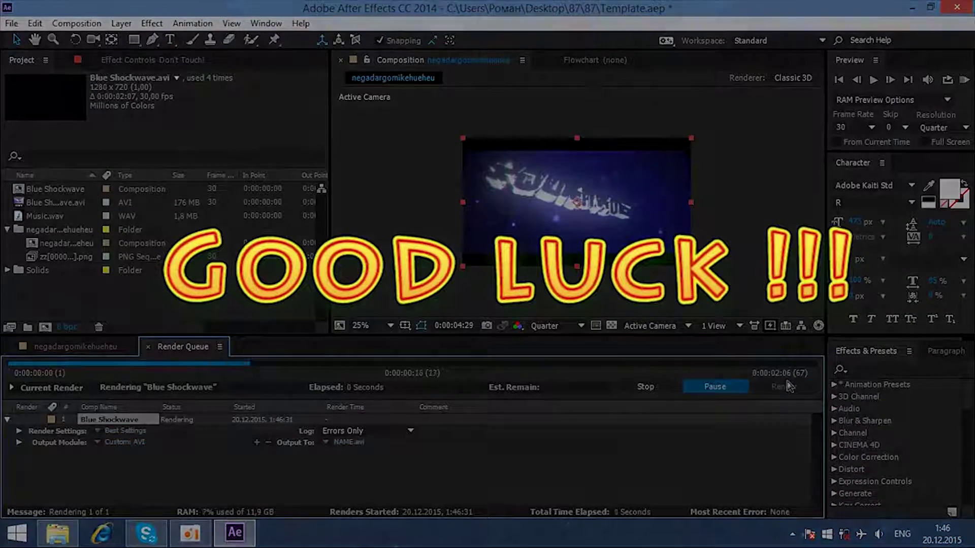